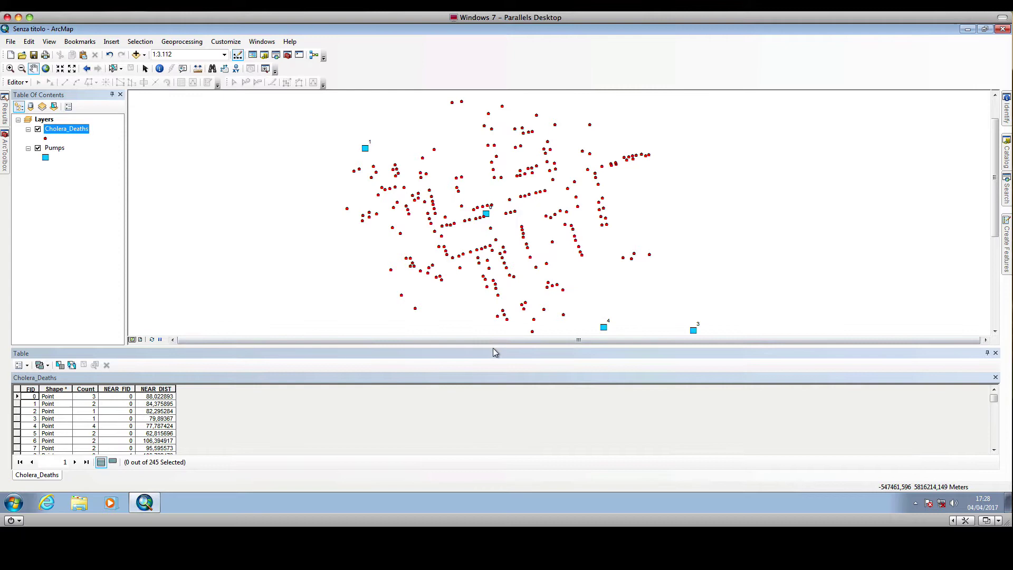
Step: Lower the table splitter and pan so the death cluster and southern pumps are centred
left_click_drag(492, 349, 493, 358)
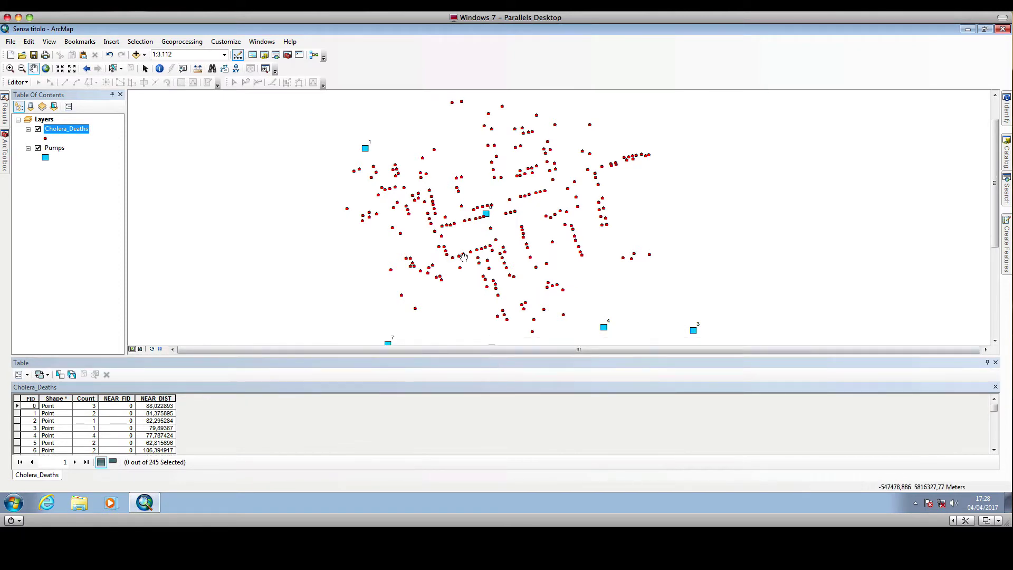
left_click_drag(463, 257, 457, 245)
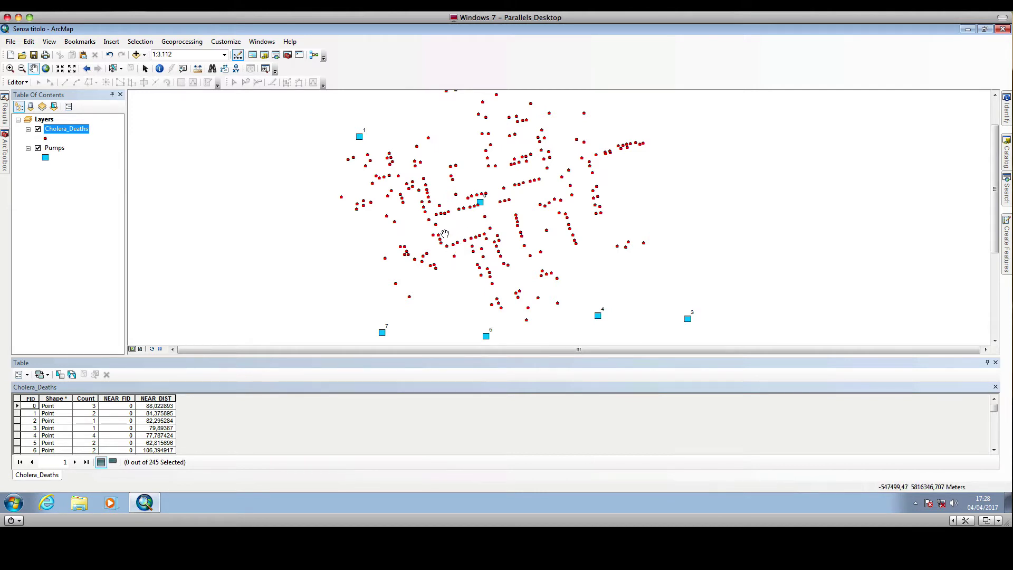
left_click_drag(632, 145, 632, 162)
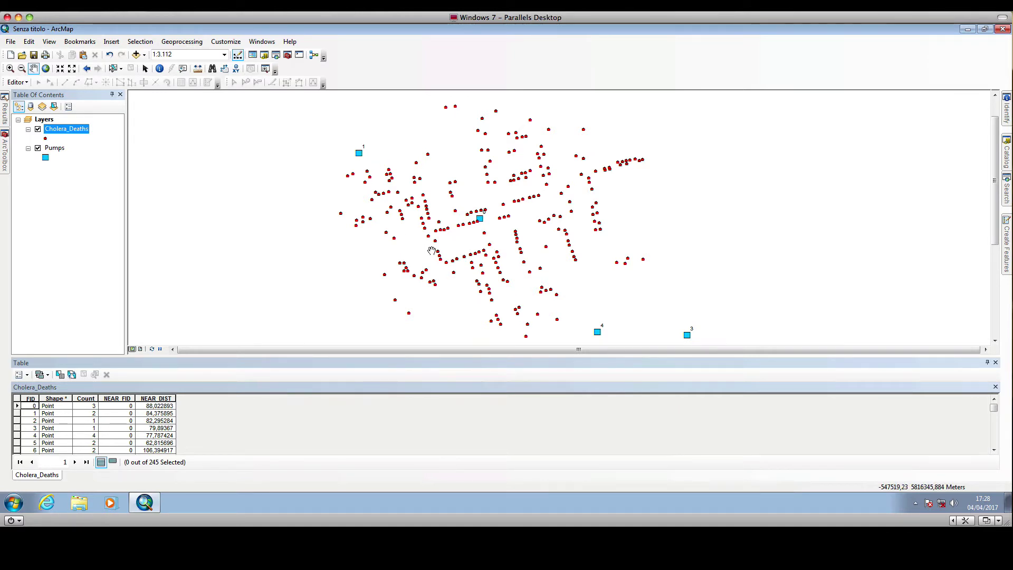
left_click_drag(432, 251, 452, 248)
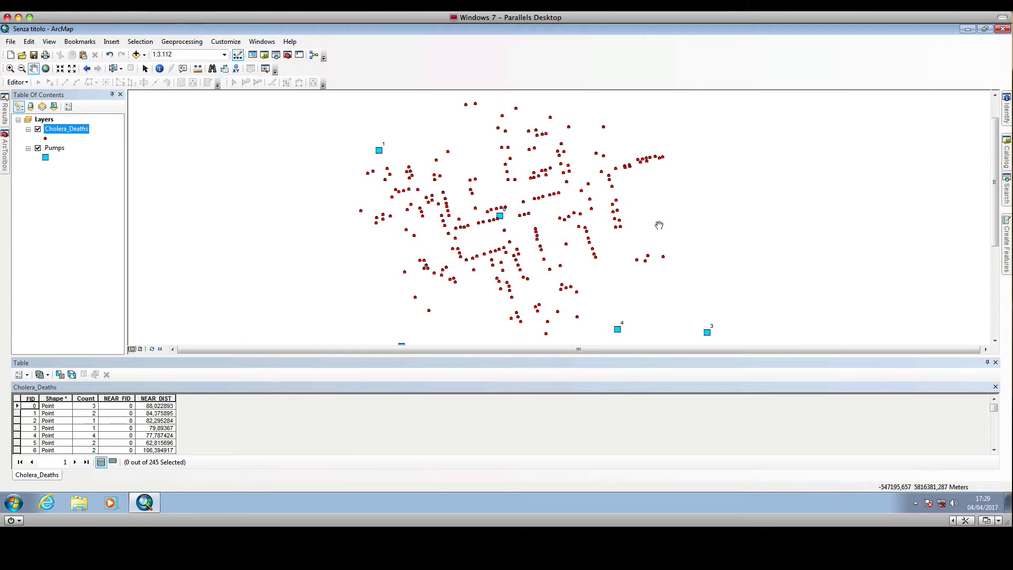
Step: Search for 'eucli' and open the Euclidean Distance (Spatial Analyst) tool
left_click(1006, 190)
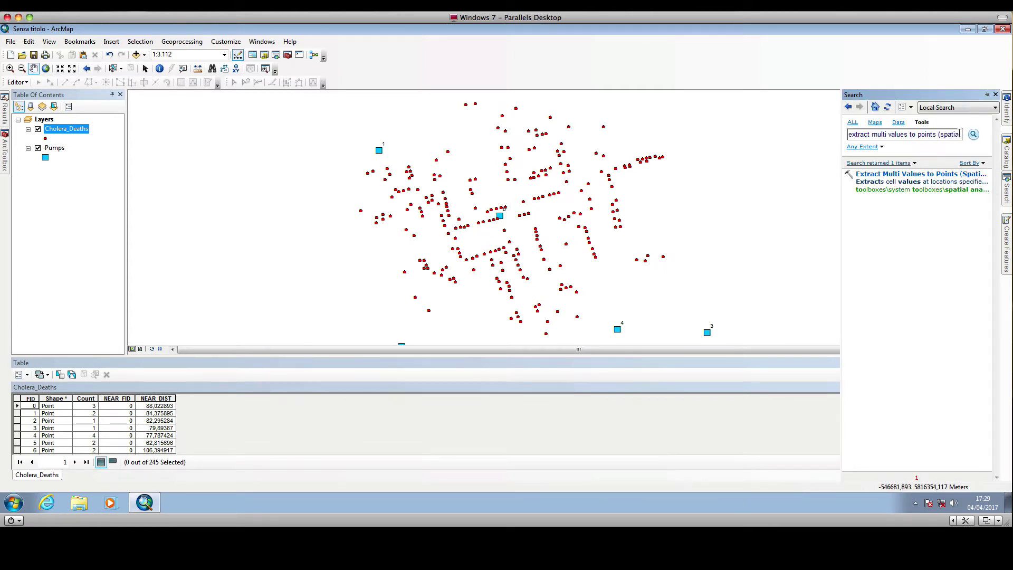
left_click_drag(849, 134, 983, 143)
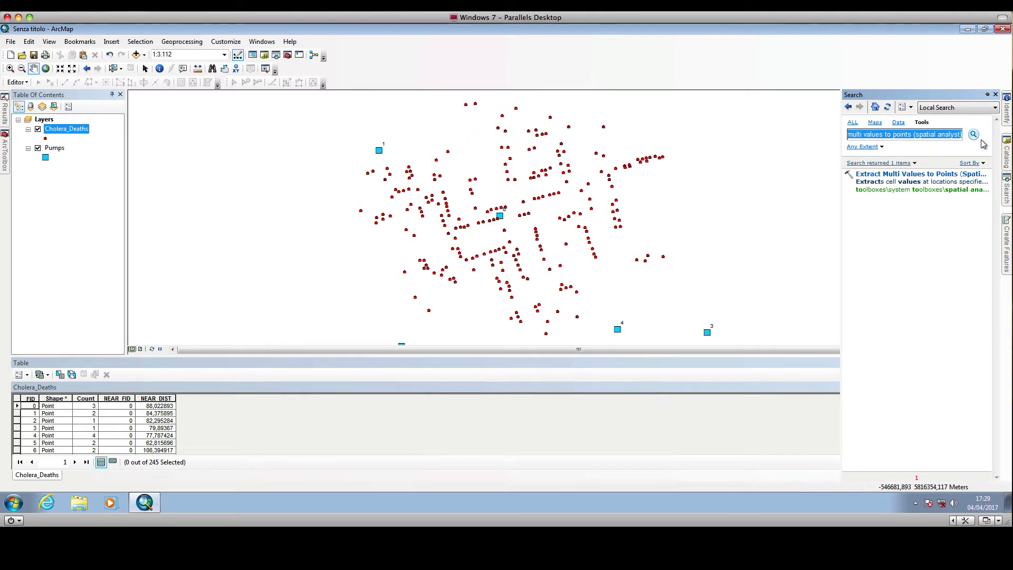
type("eucli")
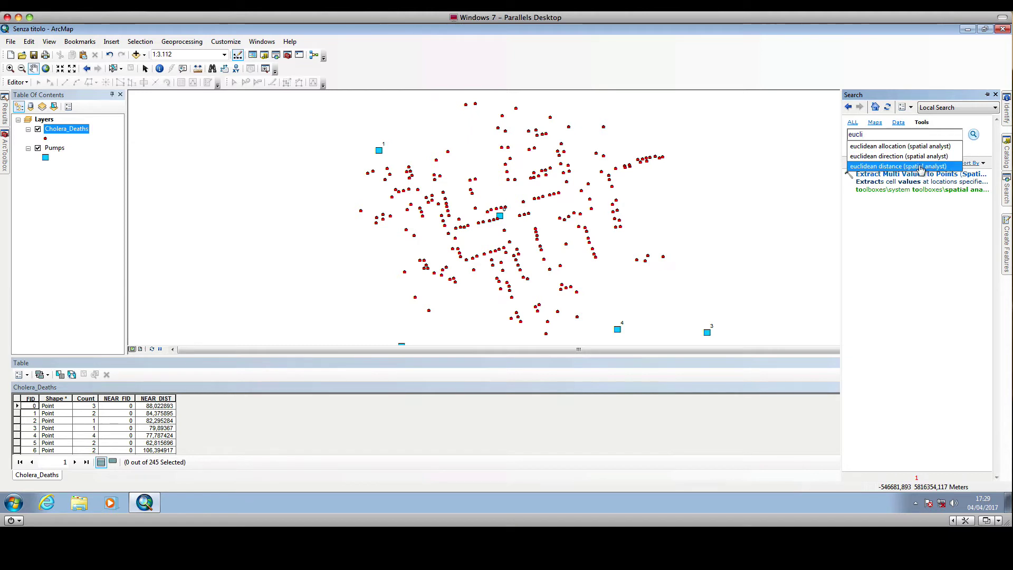
left_click(918, 167)
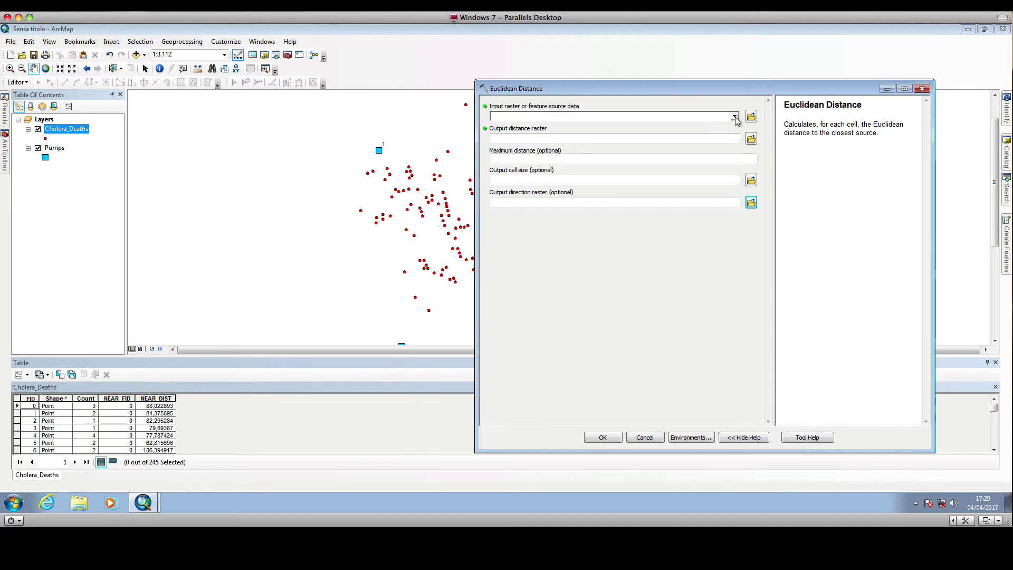
Step: Use Pumps as the distance source and save the output raster as pumps_eucl in Analysis
left_click(734, 117)
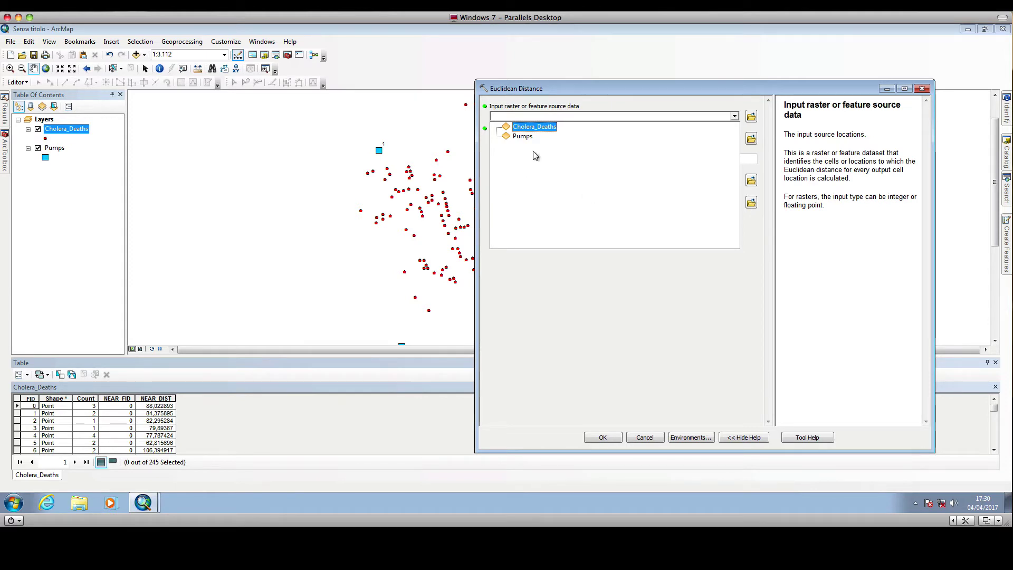
left_click(524, 136)
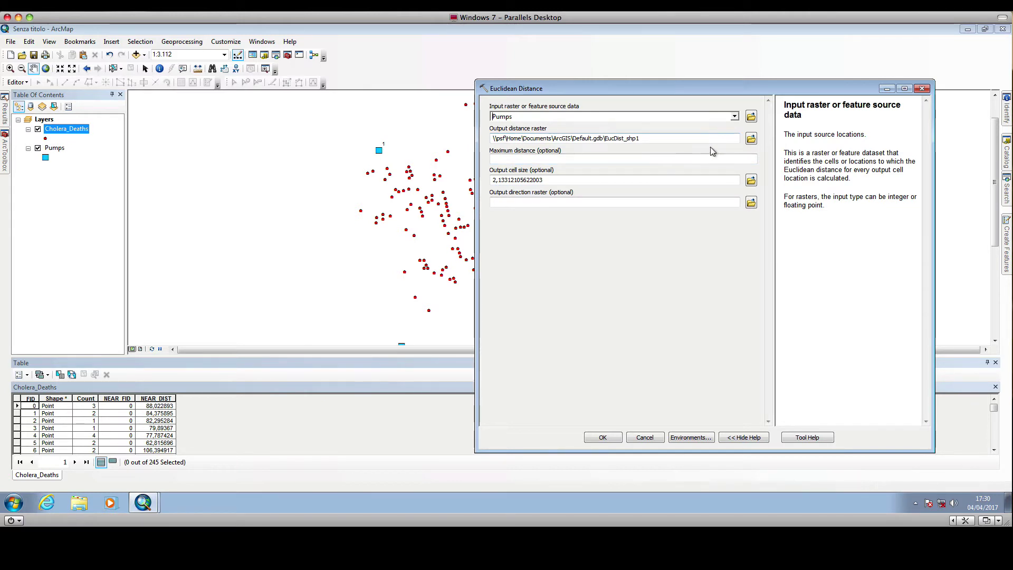
left_click(751, 139)
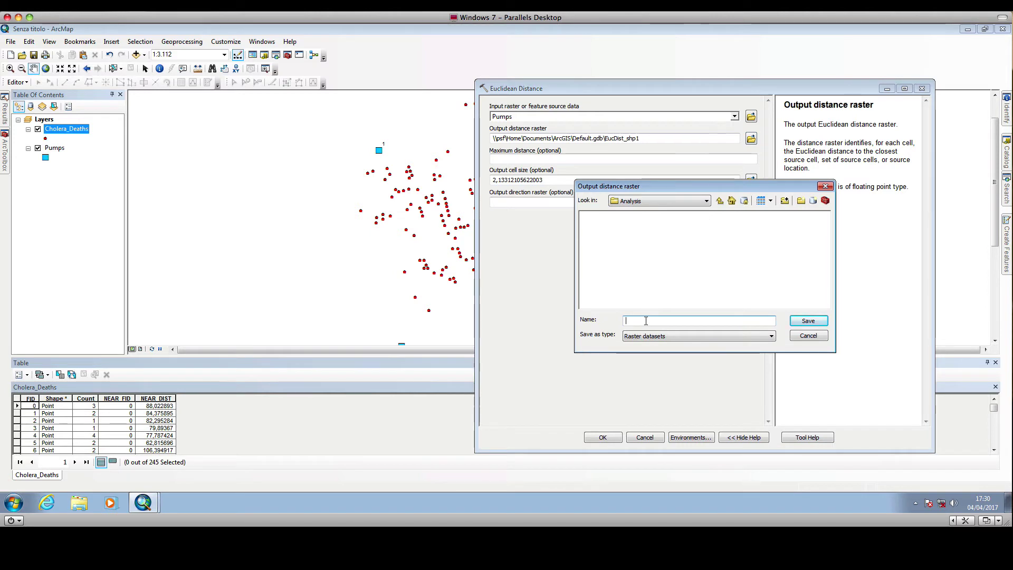
type("pumps")
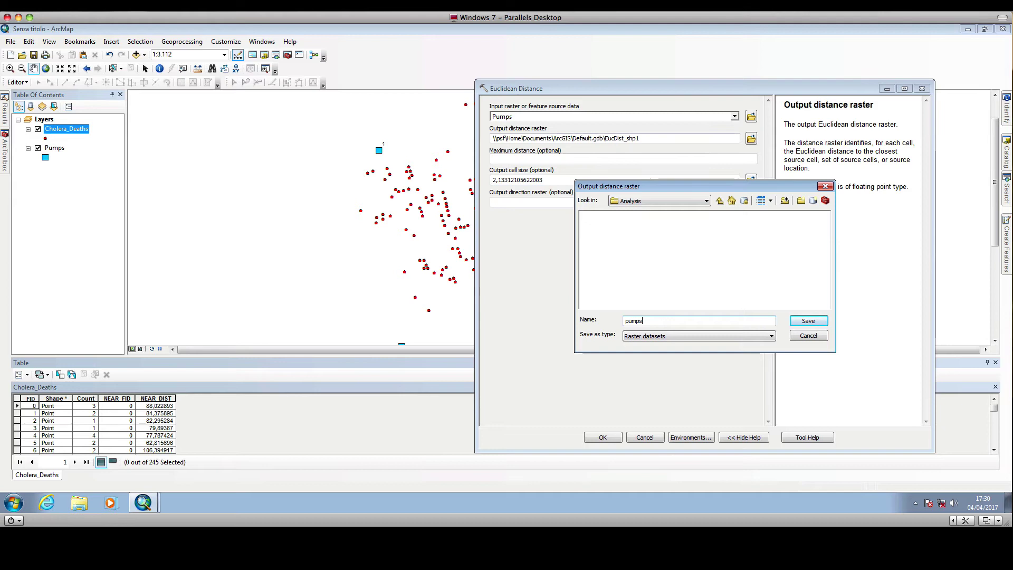
type("_eucl")
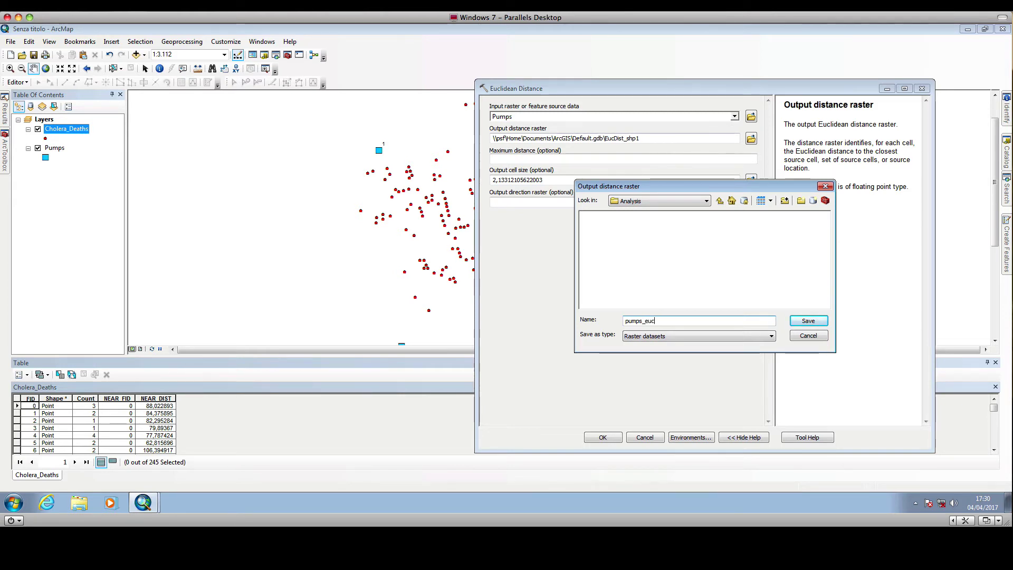
left_click(810, 321)
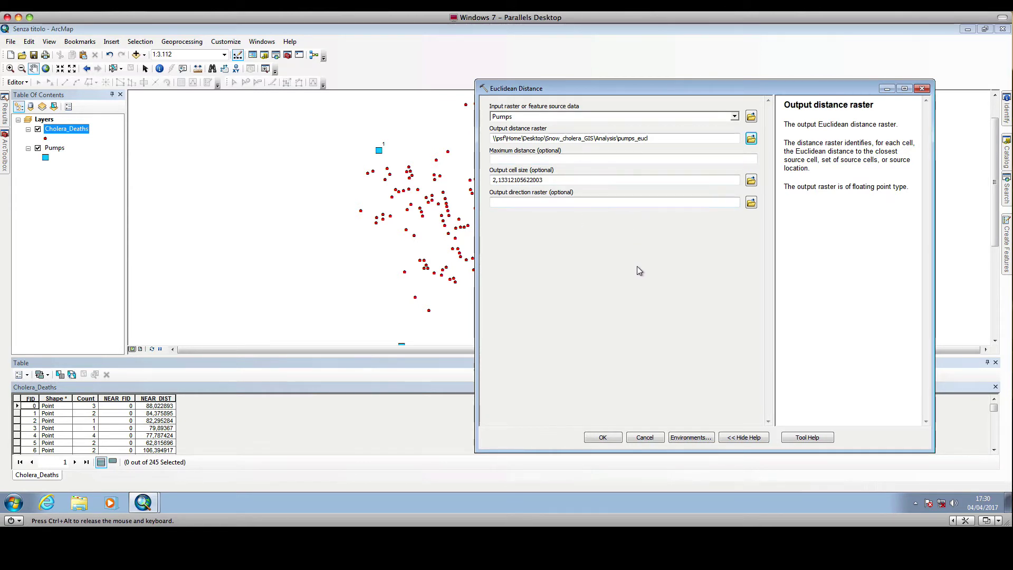
Step: Set the output cell size to 2 and run Euclidean Distance
double_click(493, 180)
type("2")
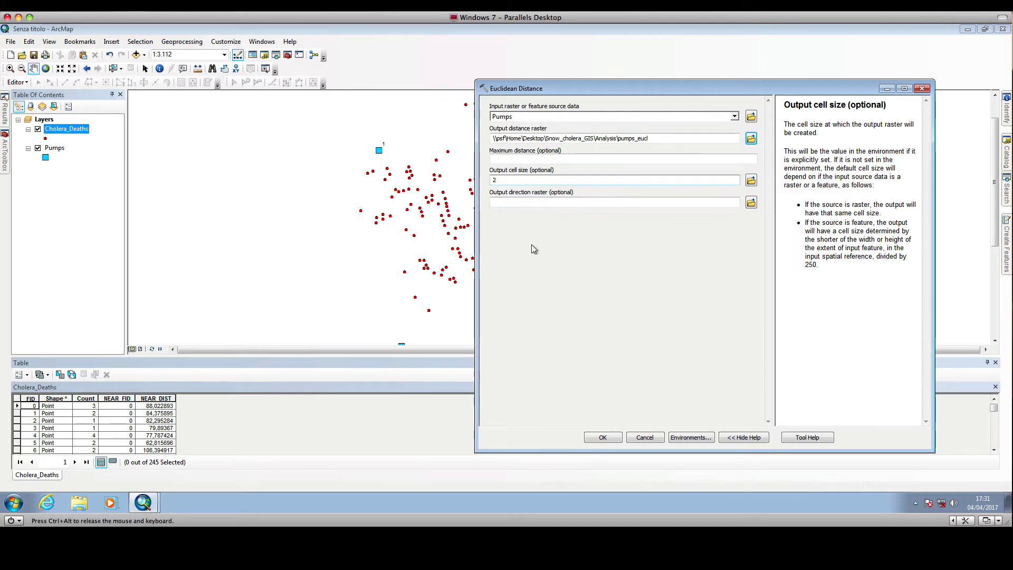
left_click(602, 437)
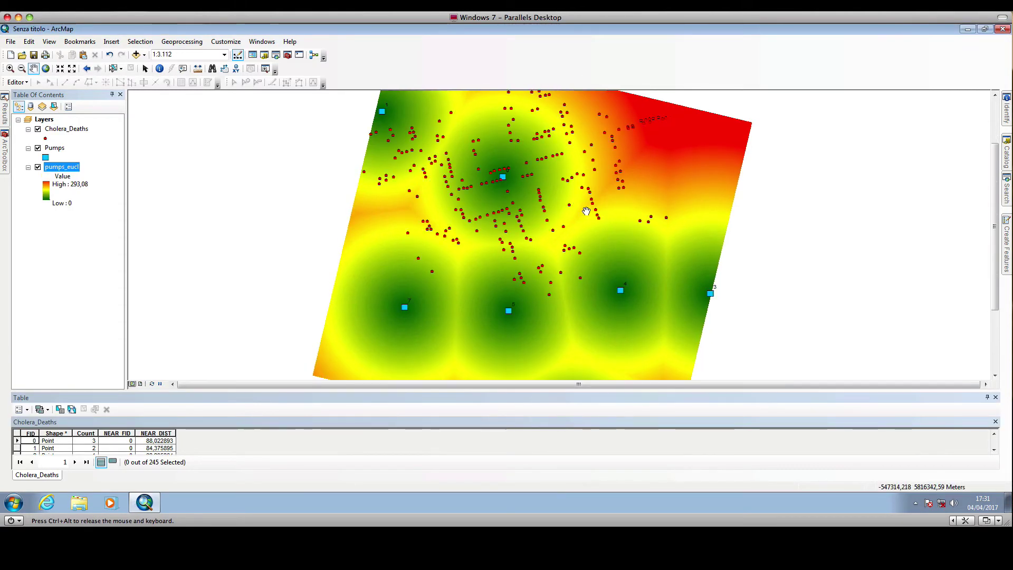
Step: Pan the map to centre the green-to-red pumps_eucl surface beneath the death points
left_click_drag(706, 290, 696, 318)
left_click_drag(622, 309, 632, 292)
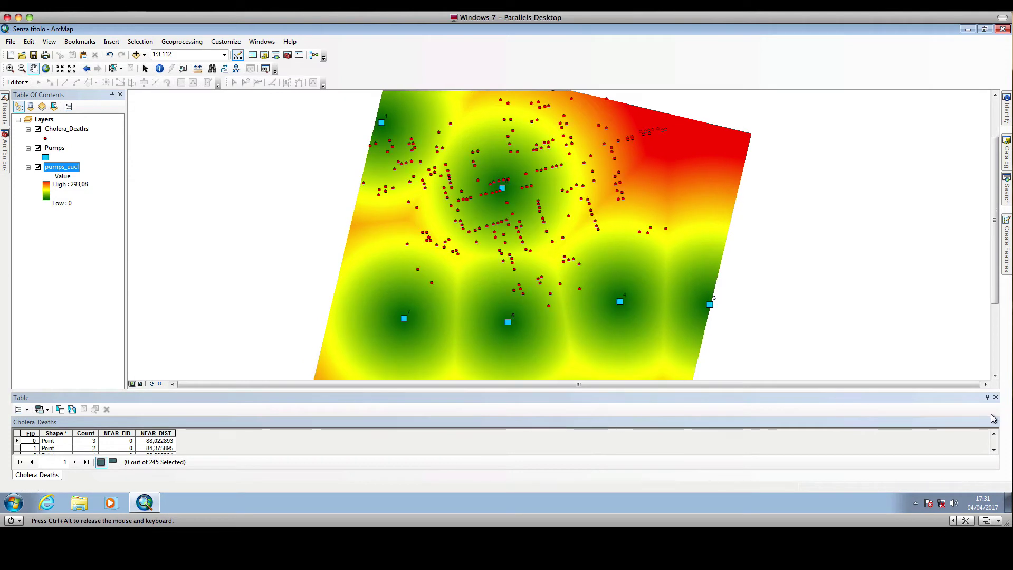
left_click_drag(562, 237, 544, 274)
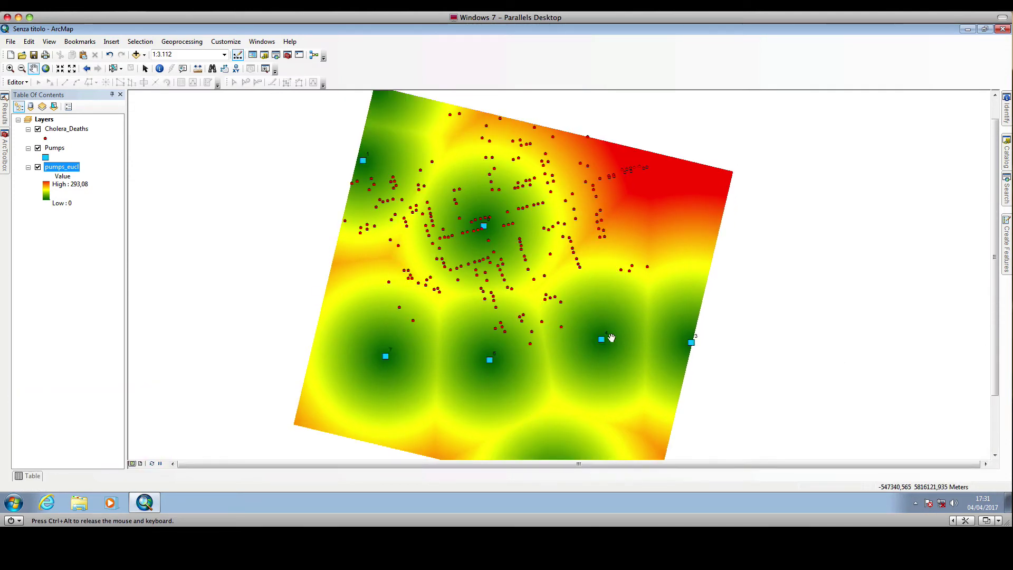
left_click_drag(496, 228, 496, 214)
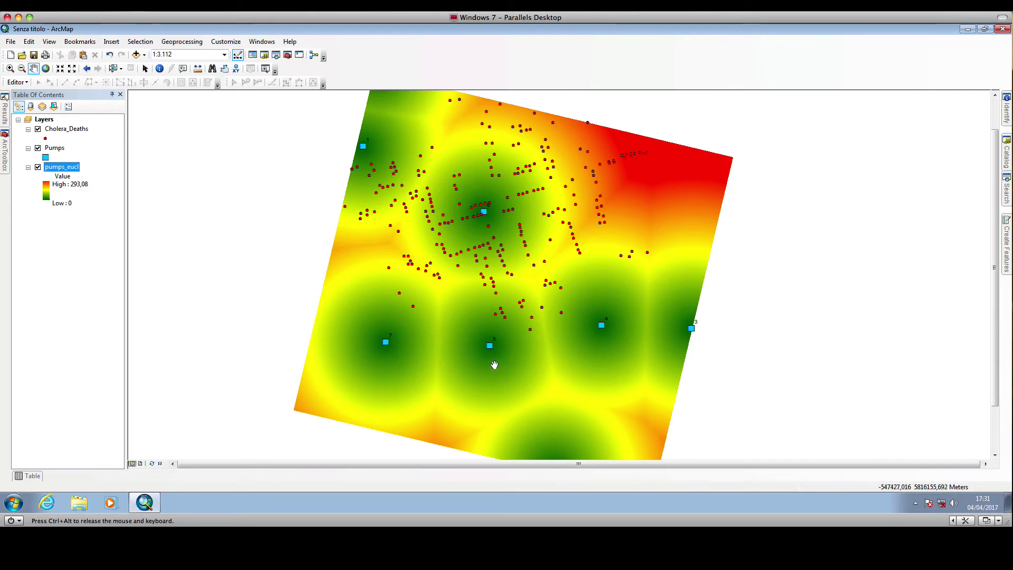
mouse_move(619, 331)
left_mouse_down()
mouse_move(622, 277)
mouse_move(617, 324)
left_mouse_up()
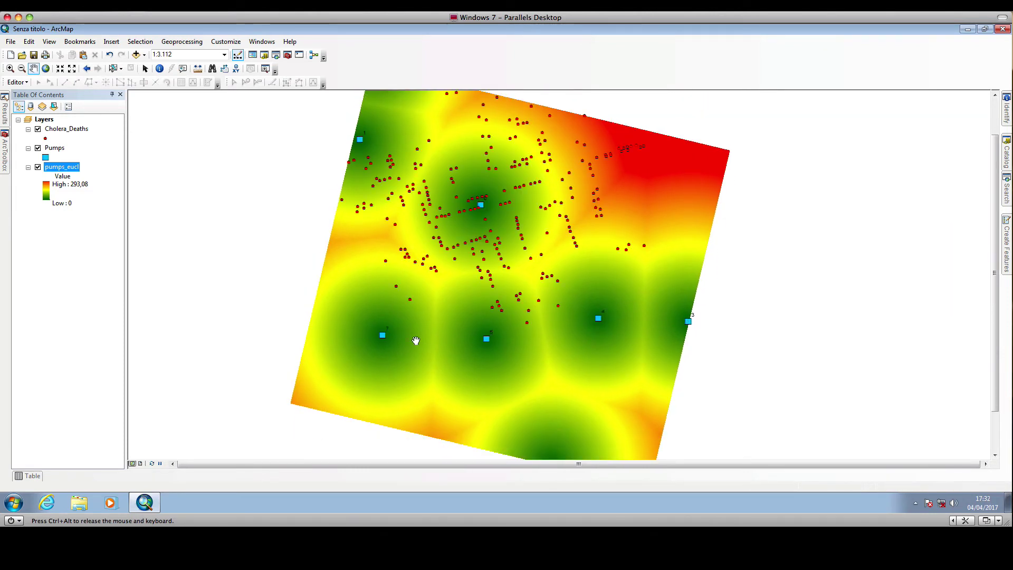
left_click_drag(414, 333, 457, 305)
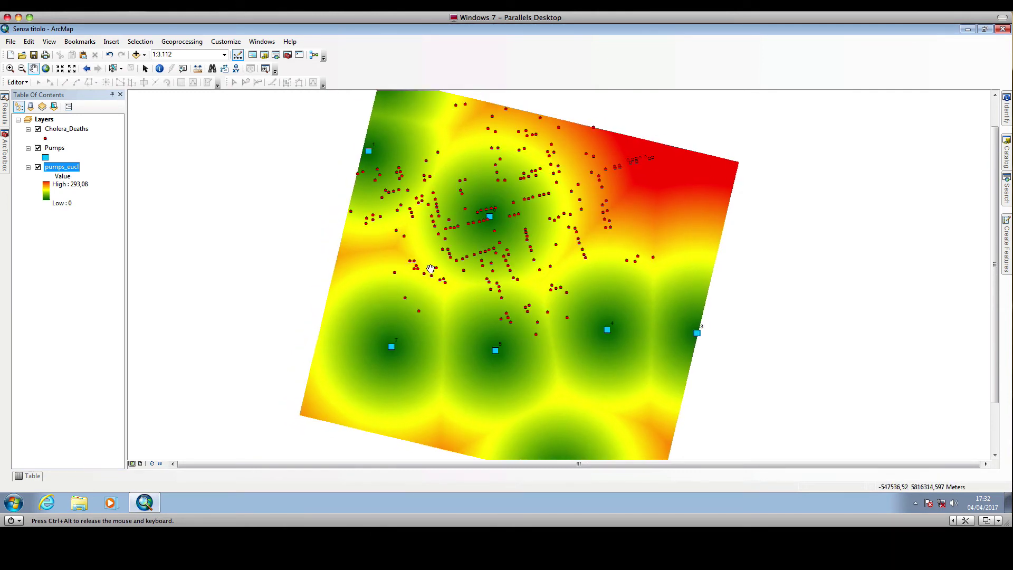
left_click_drag(528, 239, 490, 243)
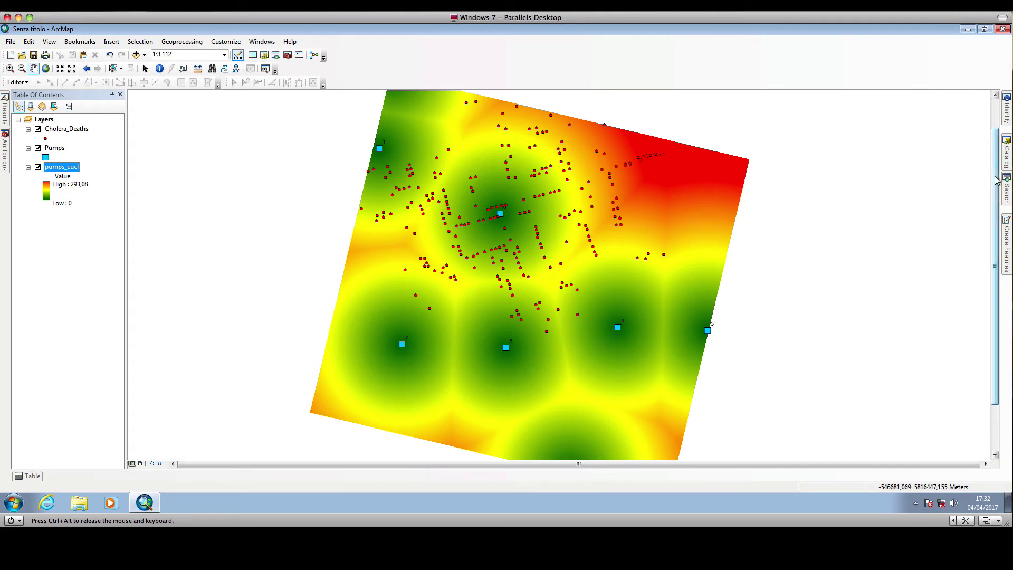
Step: Search for 'extract mu' and open the Extract Multi Values to Points tool
left_click(1007, 191)
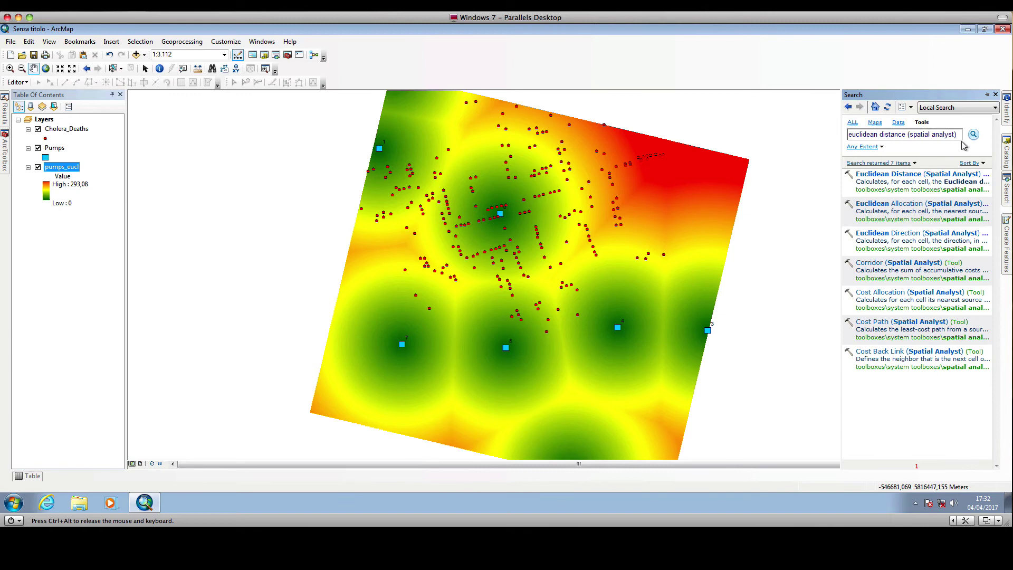
left_click_drag(961, 134, 848, 136)
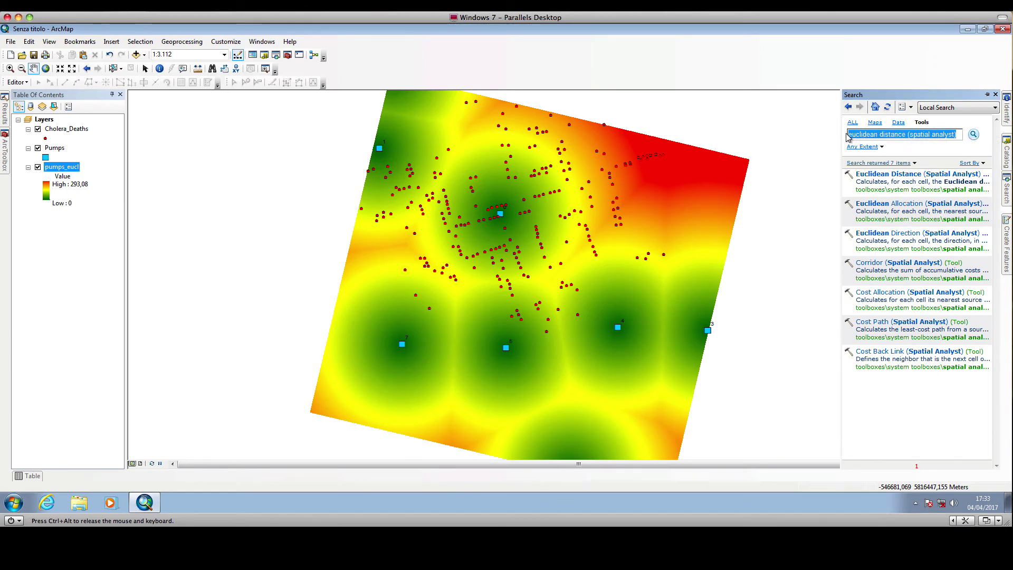
type("extract ")
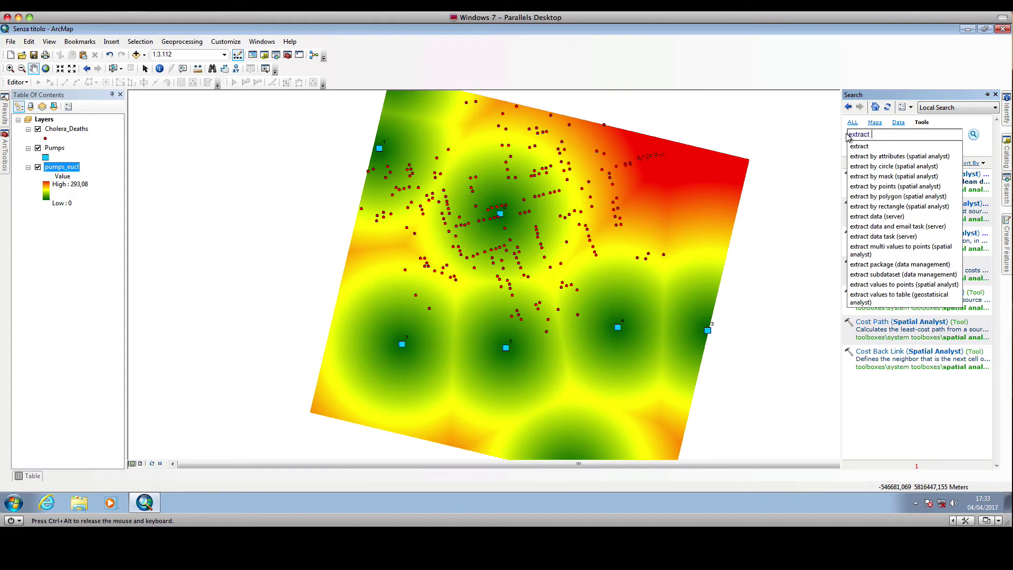
type("mu")
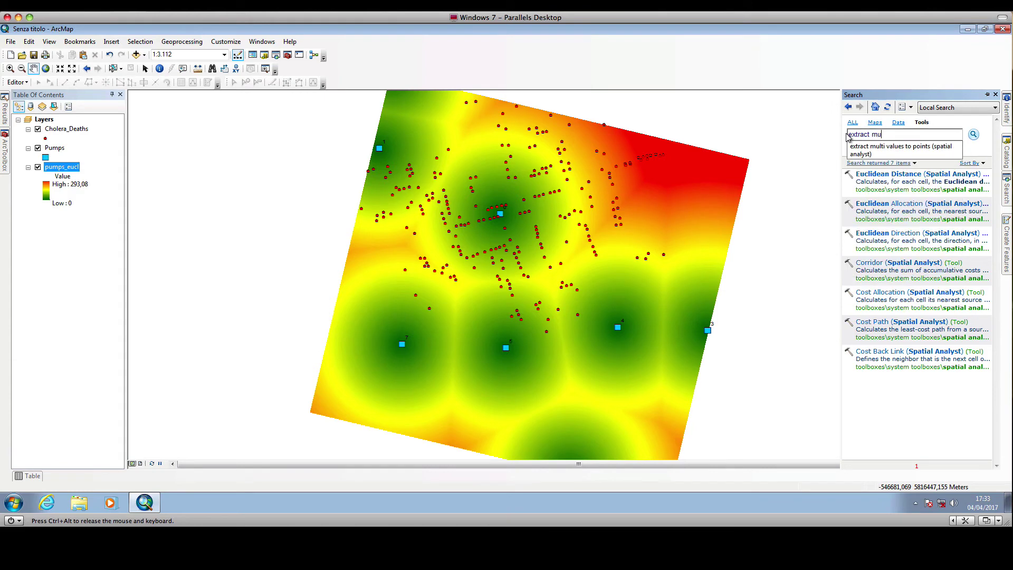
left_click(899, 150)
left_click(900, 175)
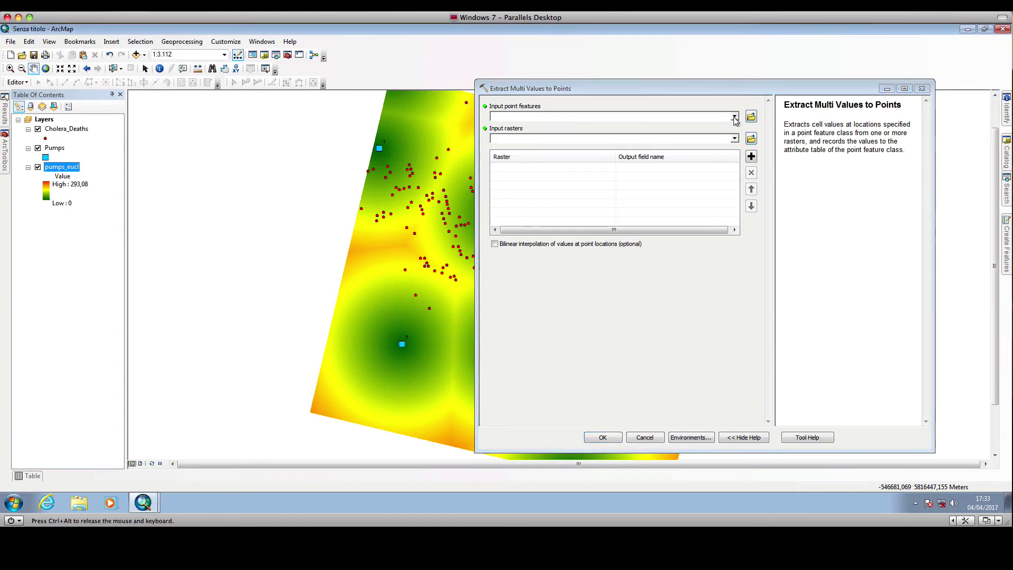
Step: Sample the pumps_eucl raster at the Cholera_Deaths points and dismiss the completion report
left_click(734, 117)
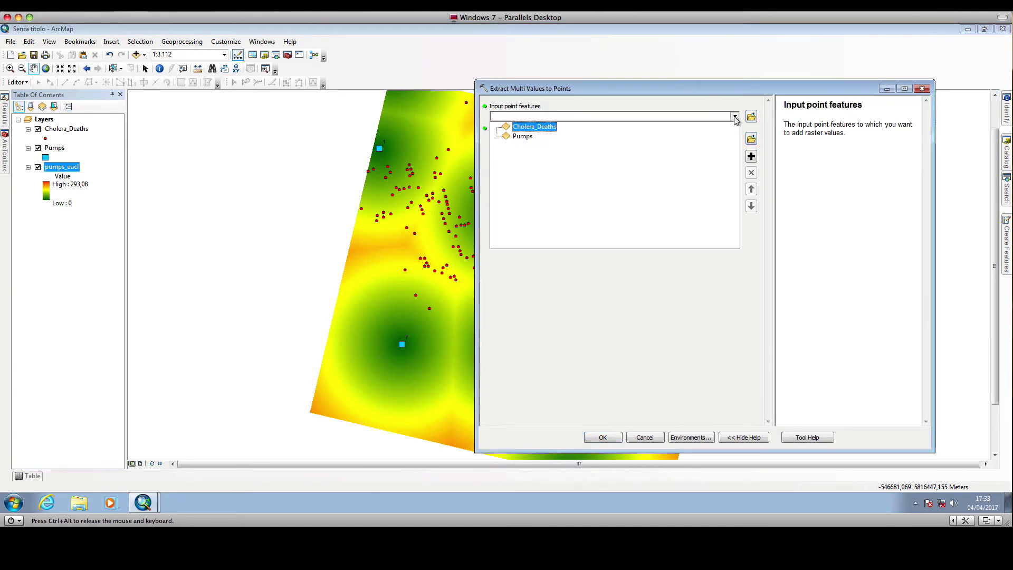
left_click(531, 127)
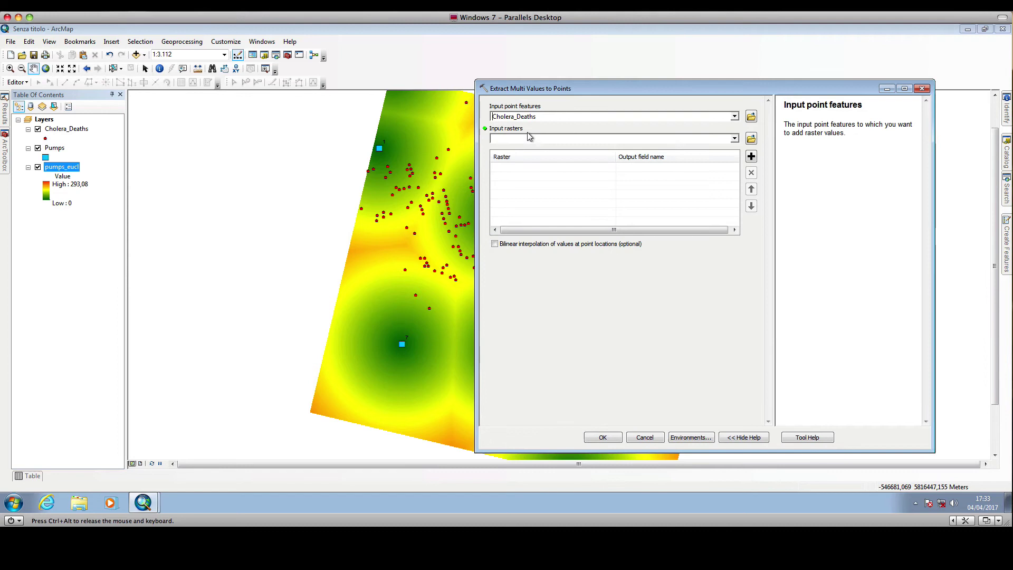
left_click(734, 139)
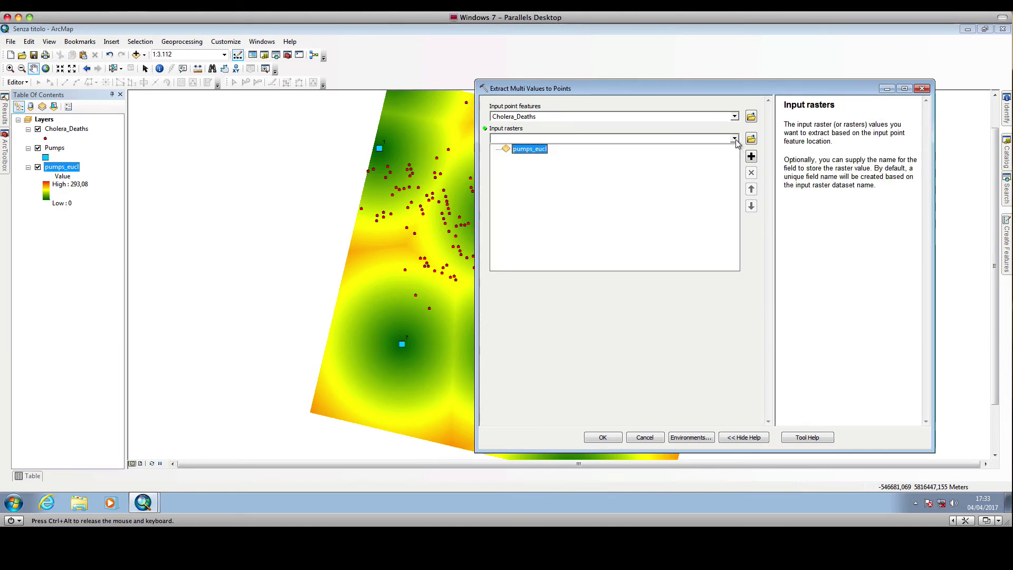
left_click(537, 153)
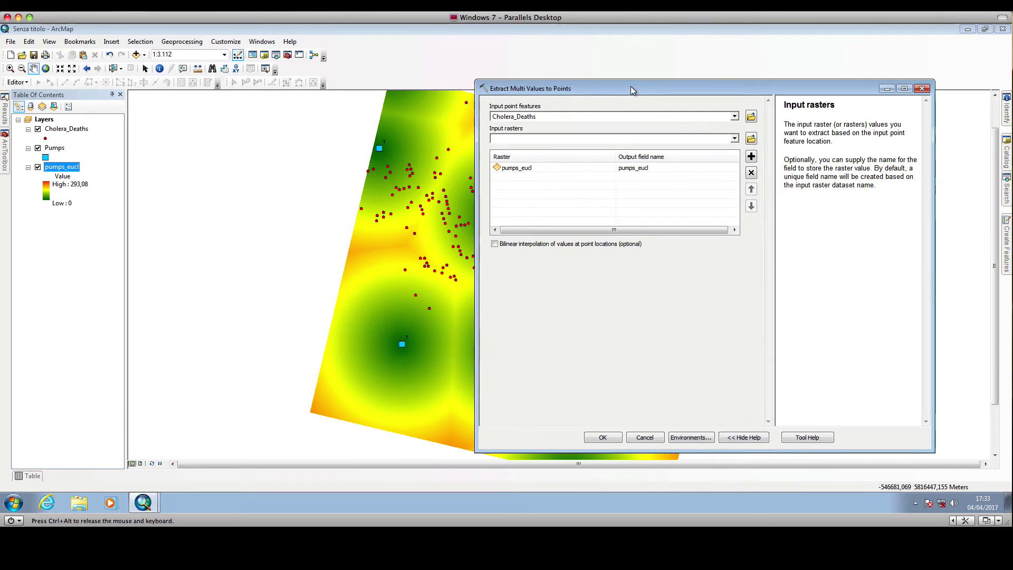
left_click_drag(631, 87, 660, 84)
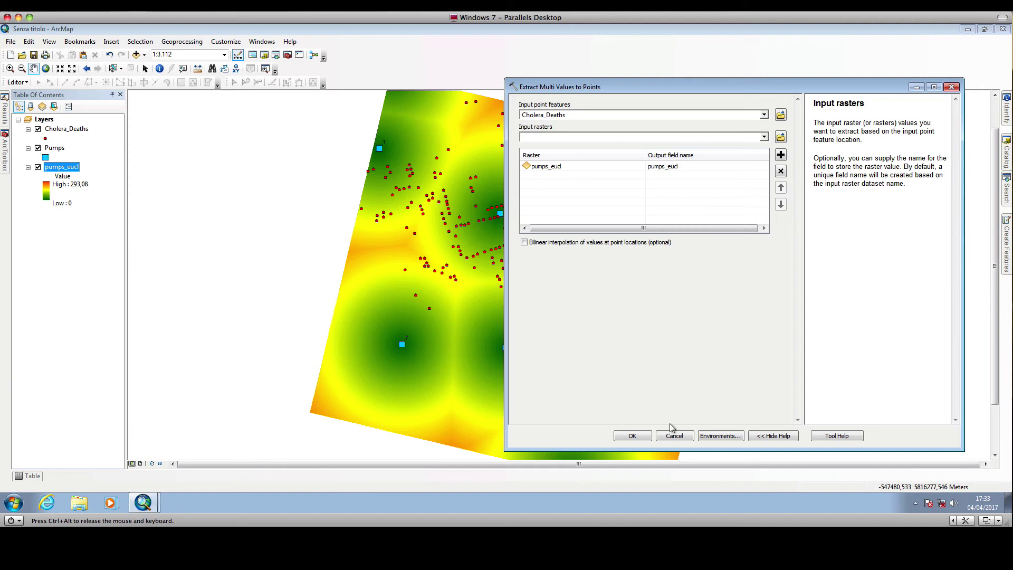
left_click(640, 435)
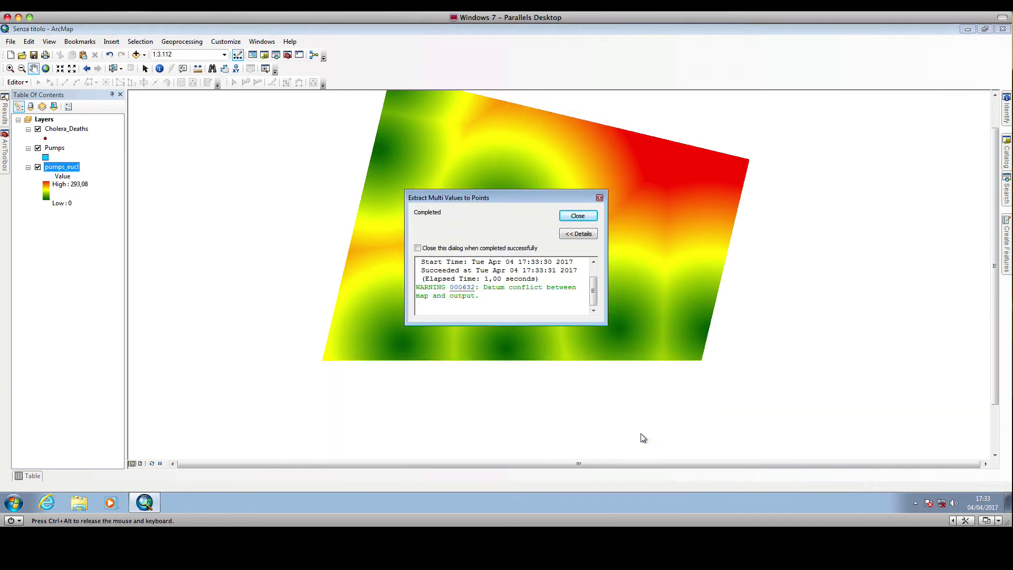
left_click(582, 217)
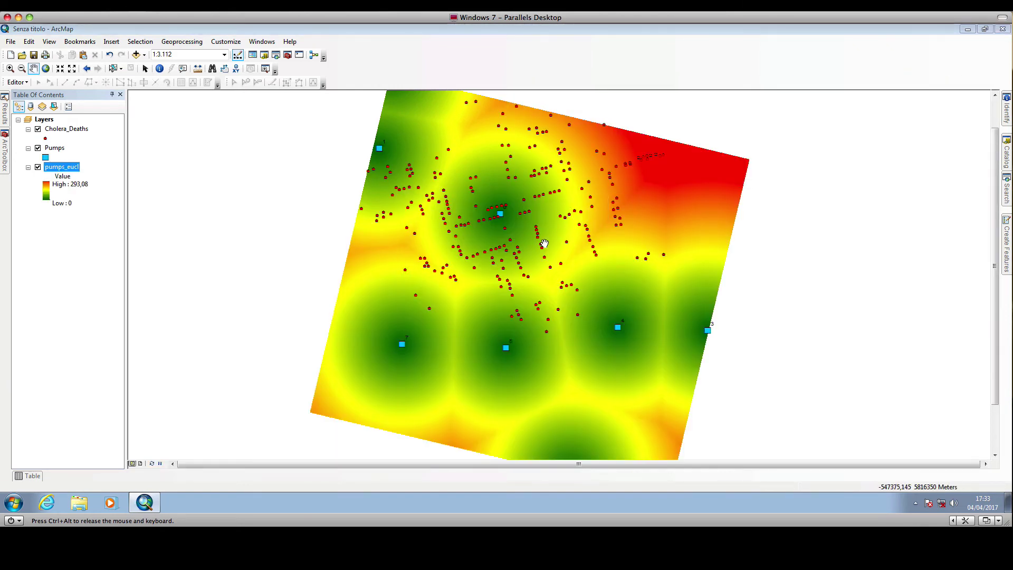
Step: Open the Cholera_Deaths attribute table and enlarge it to show more rows
right_click(80, 131)
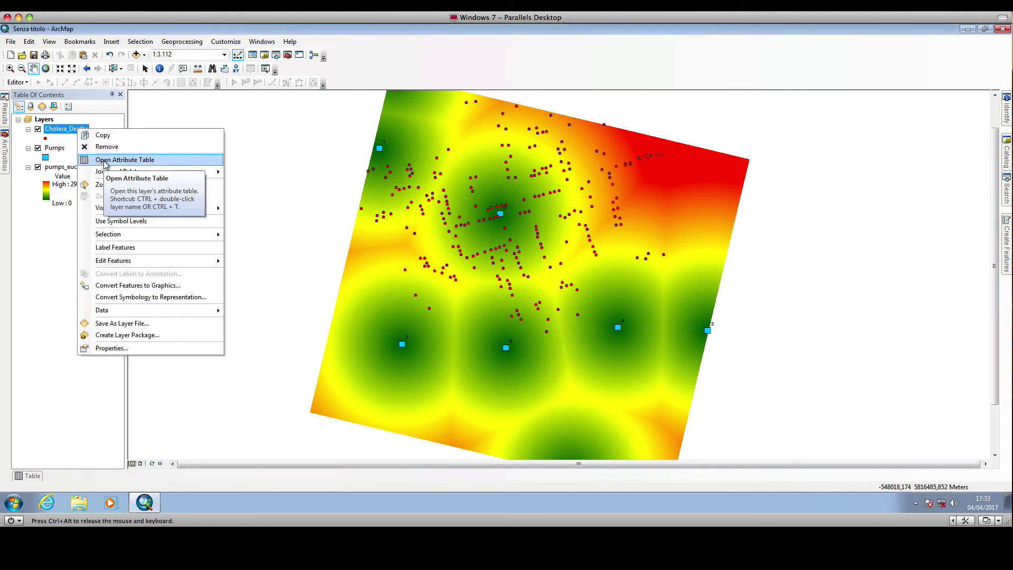
left_click(125, 160)
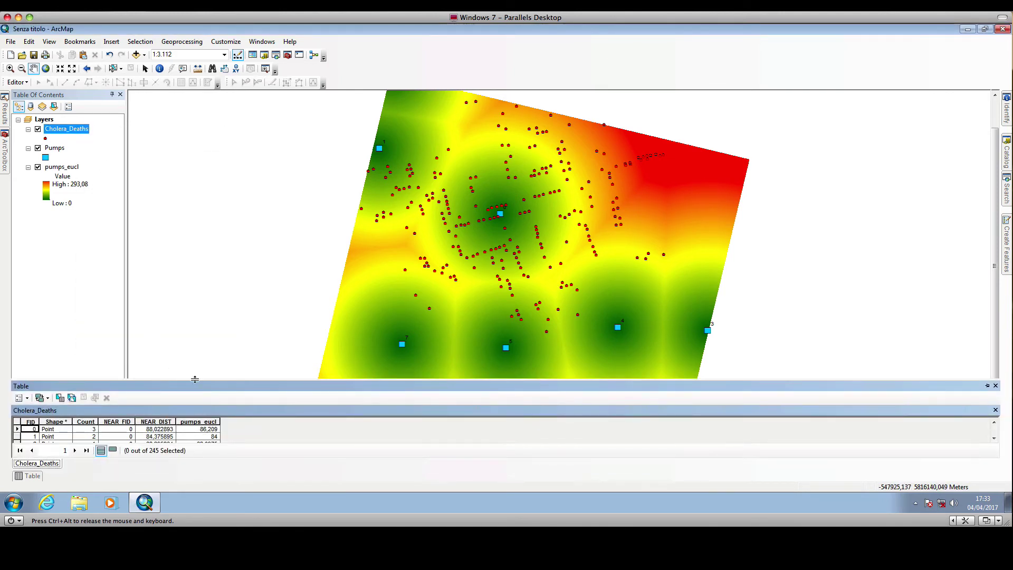
left_click_drag(195, 378, 204, 254)
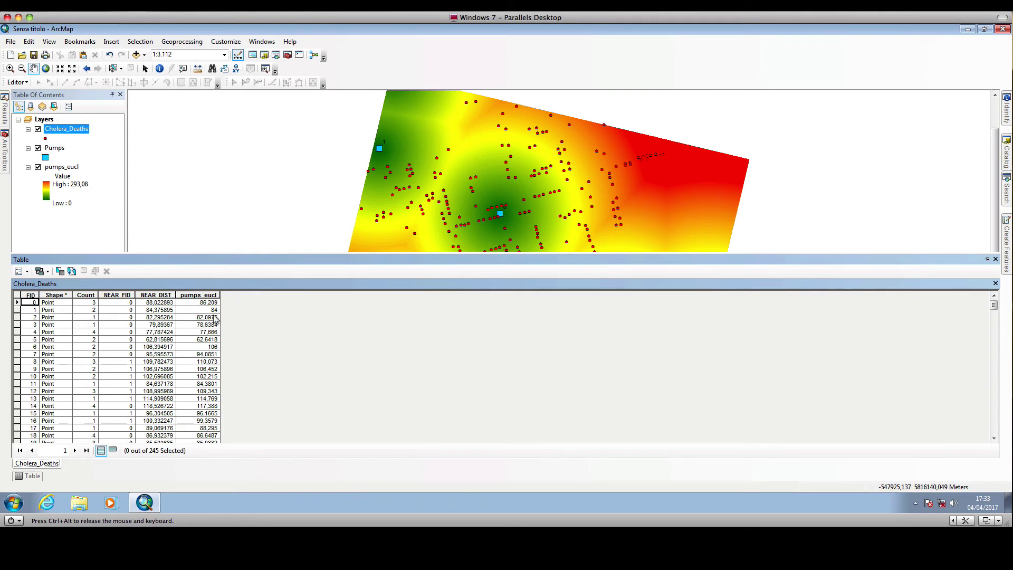
Step: Shift the map up slightly and shrink the table to give the map more room
left_click_drag(445, 193, 437, 180)
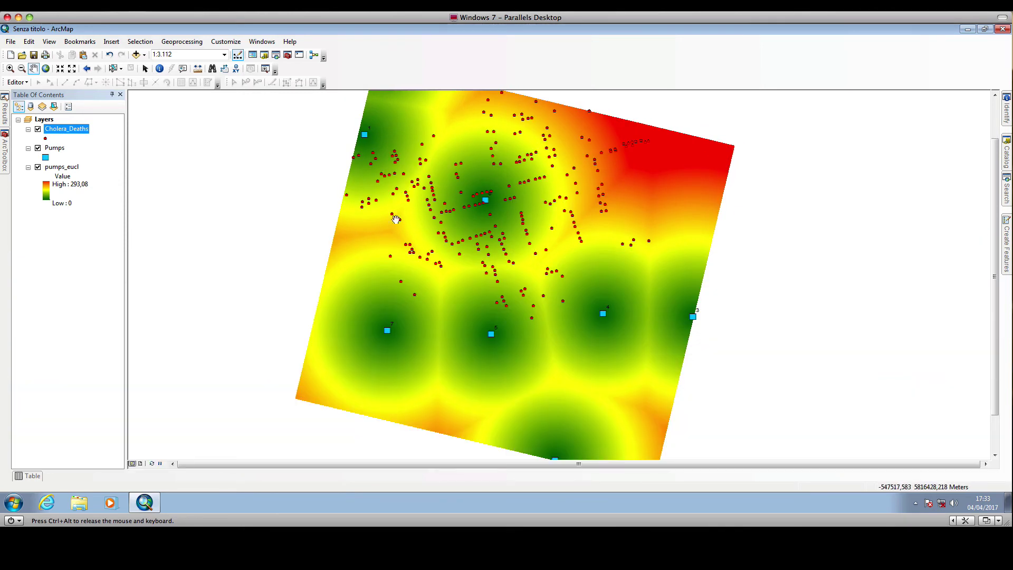
mouse_move(143, 497)
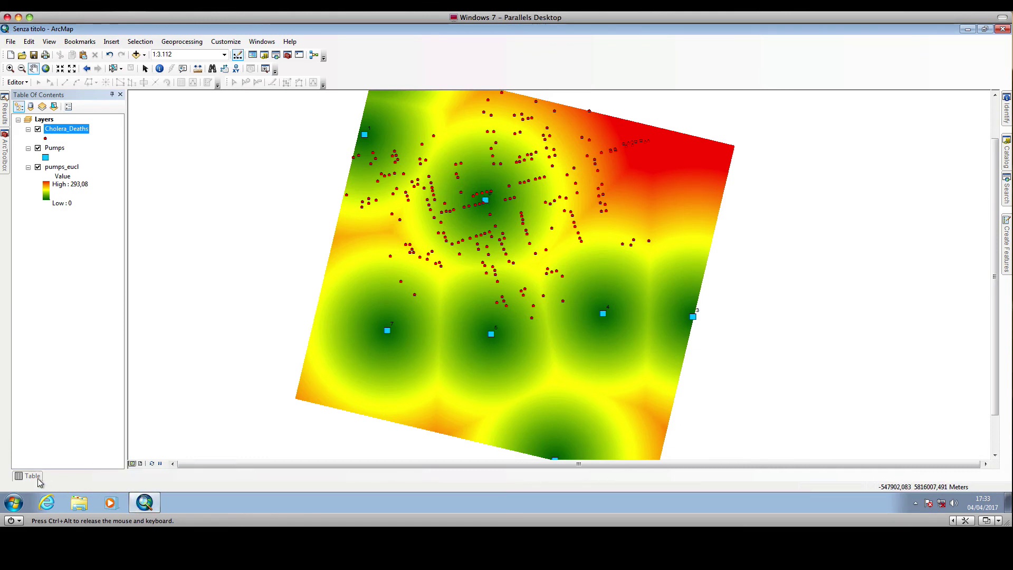
mouse_move(32, 476)
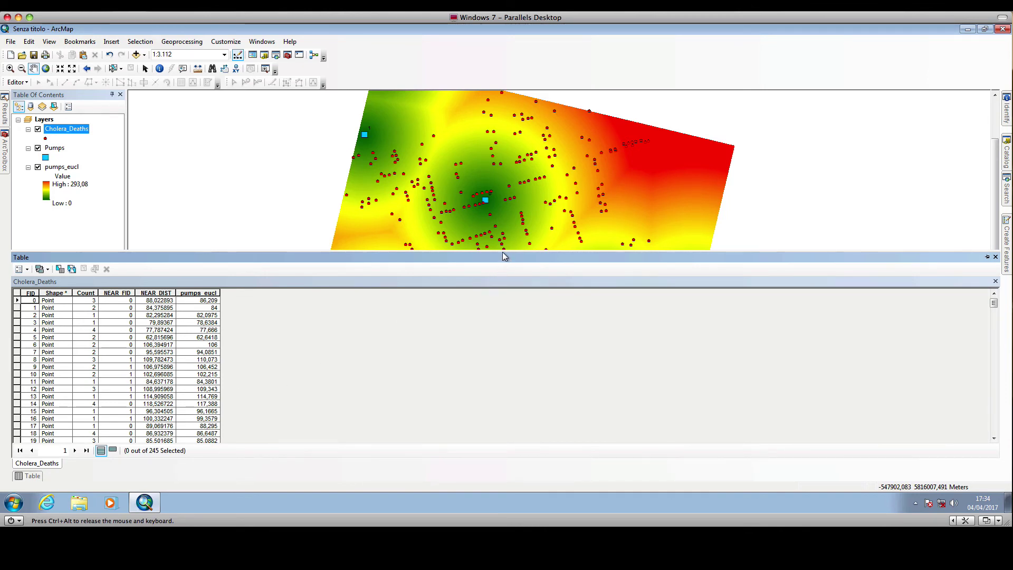
left_click_drag(502, 252, 498, 305)
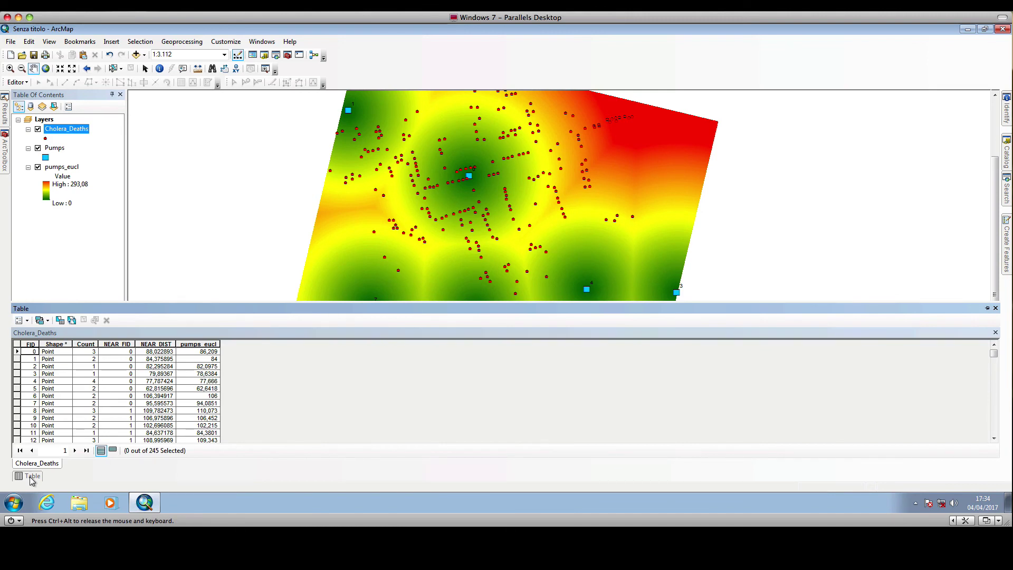
Step: Close the Cholera_Deaths table and recentre the map on the pumps_eucl distance surface
left_click_drag(690, 223, 695, 236)
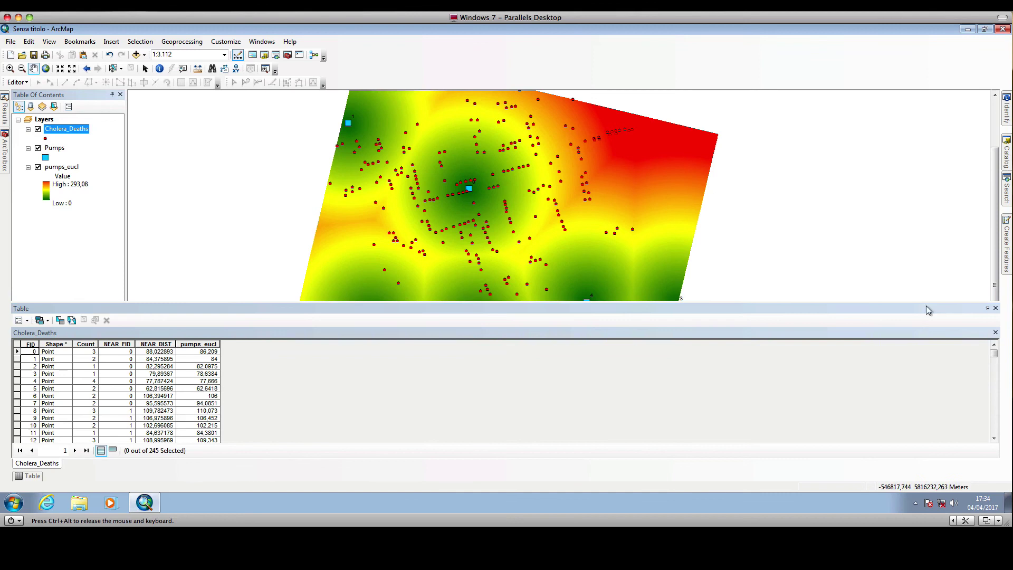
left_click(996, 308)
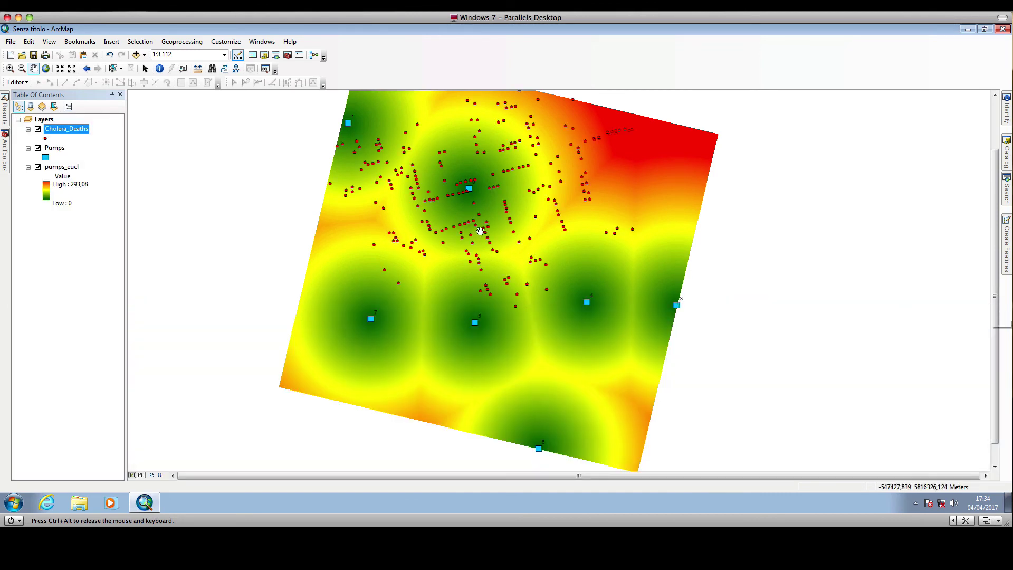
left_click_drag(480, 228, 482, 254)
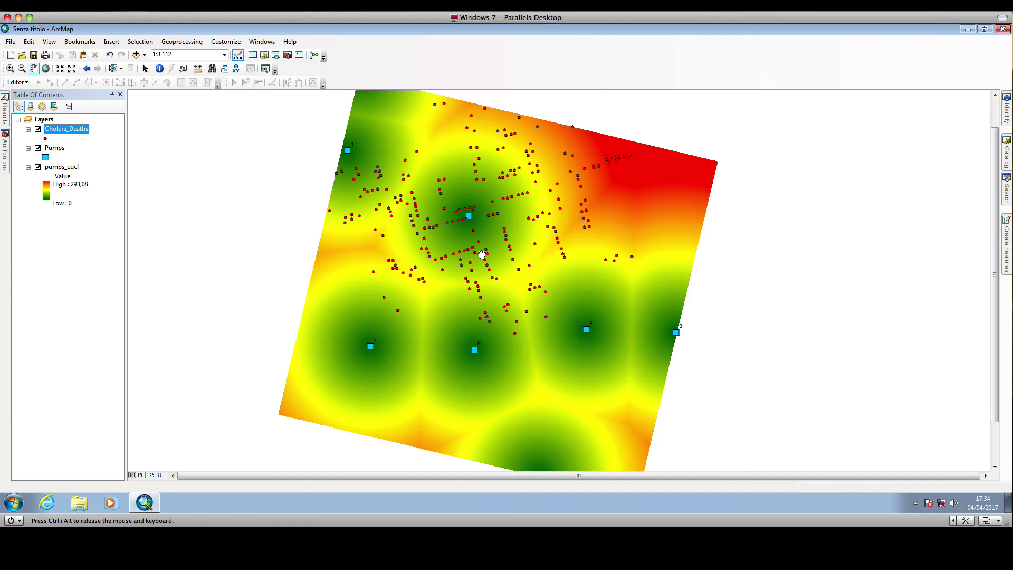
left_click_drag(482, 261, 506, 243)
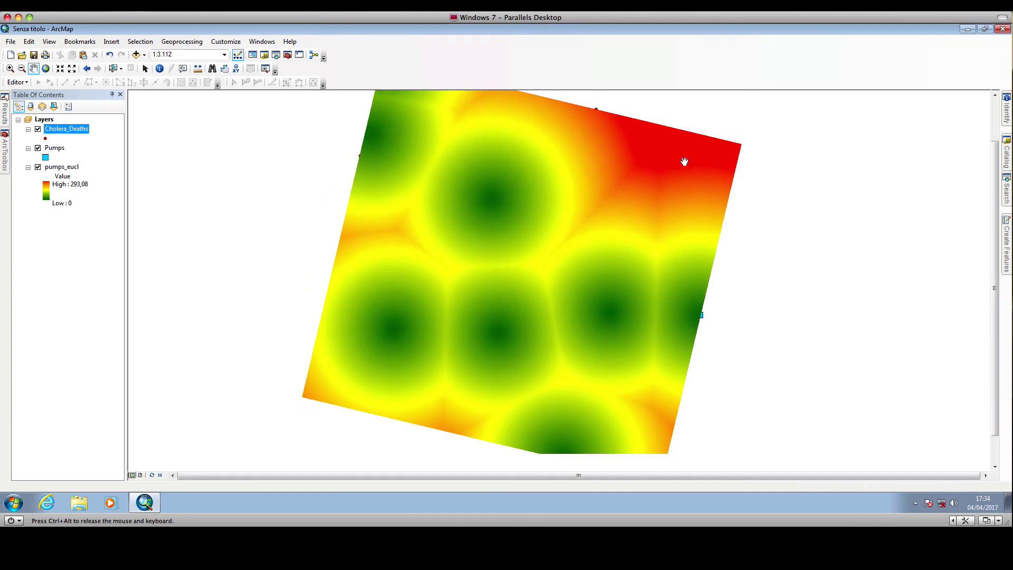